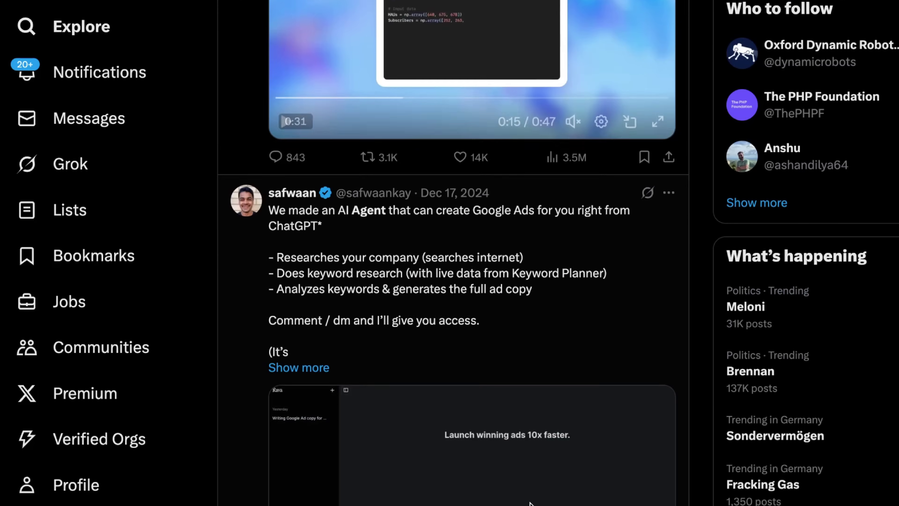
Step: Scroll down the ChatGPT page while preparing the new Agent mode task
scroll(531, 504, down, 5)
scroll(537, 488, down, 10)
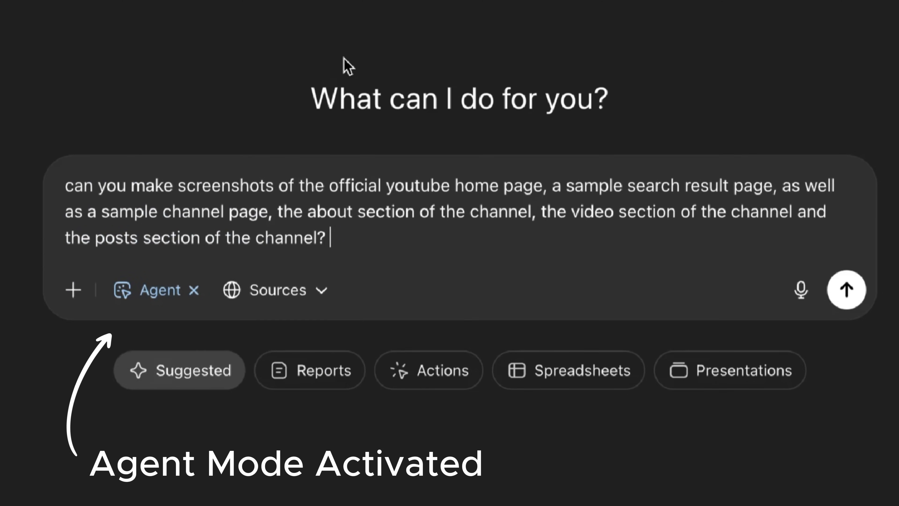
Step: Preview the agent's YouTube screenshots, including the TED channel Posts page, and scrub its session replay
key(ctrl+a)
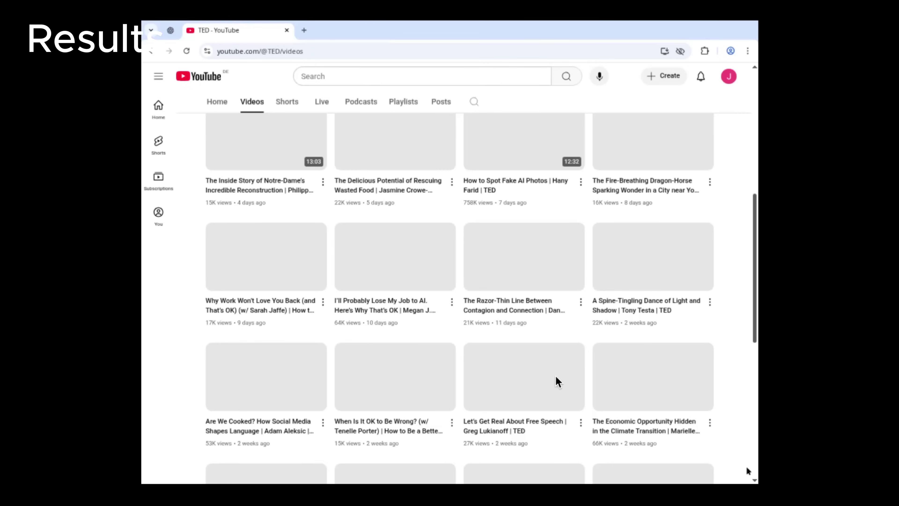
click(850, 381)
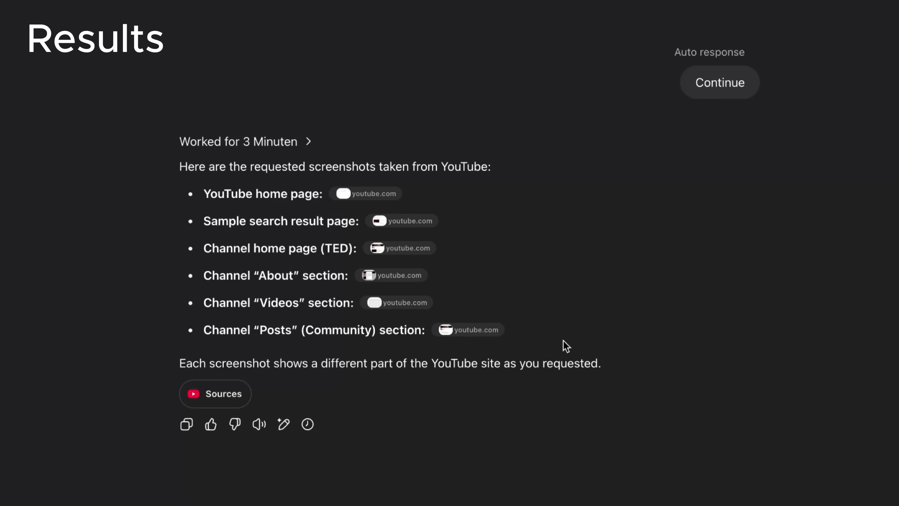
click(486, 339)
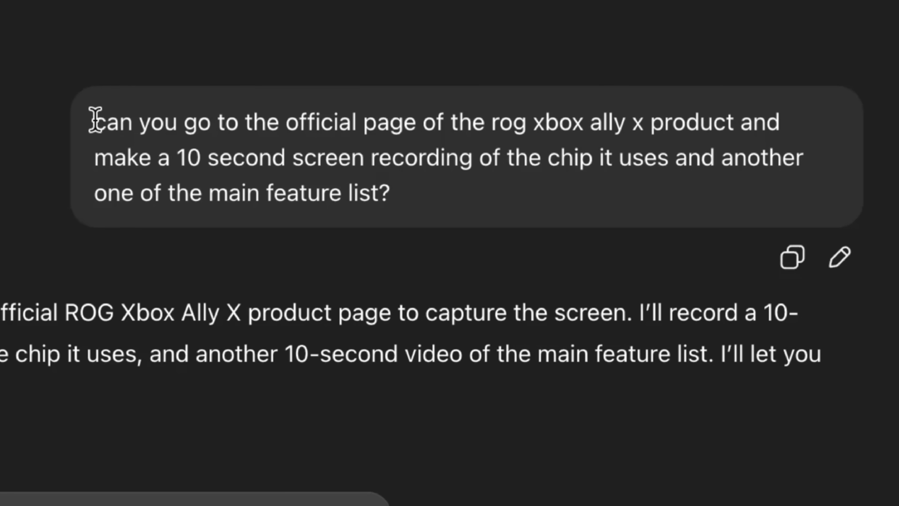
drag(95, 119, 383, 200)
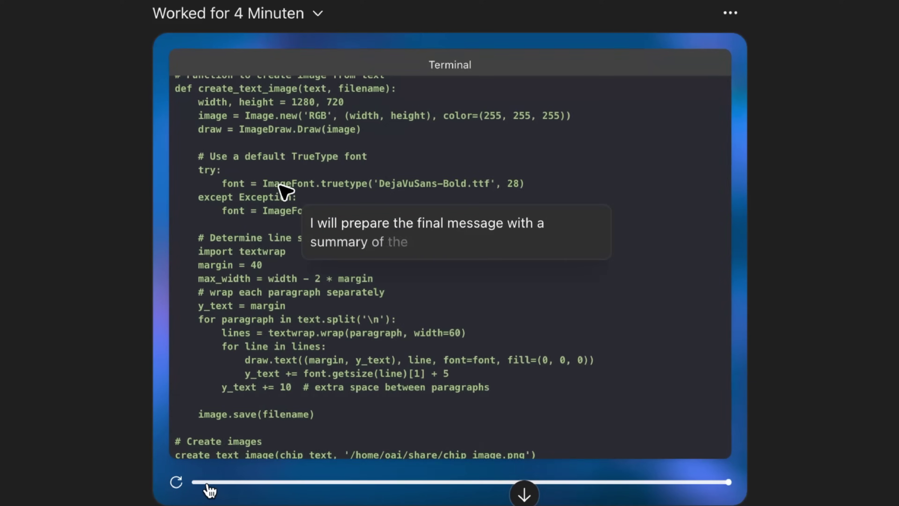
drag(198, 485, 338, 486)
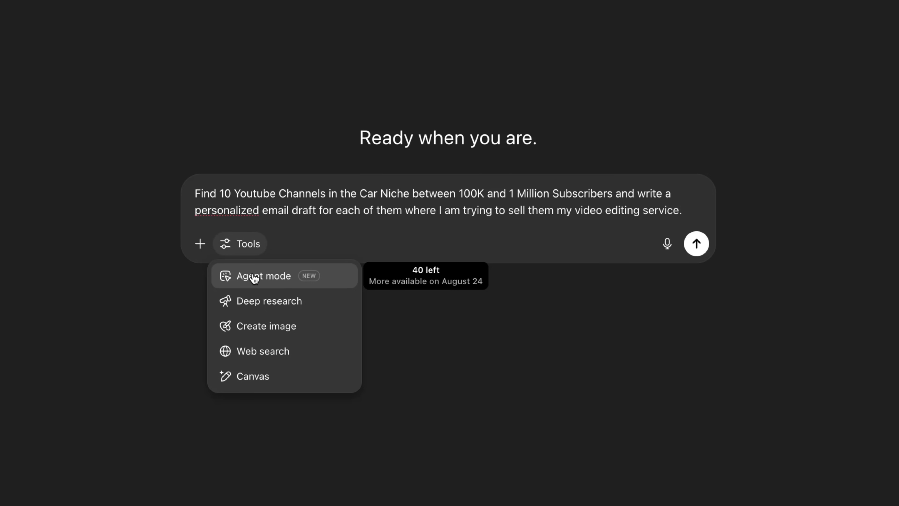
Step: Send the car-channel email-draft request in Agent mode, then dismiss the running task's options menu
click(254, 279)
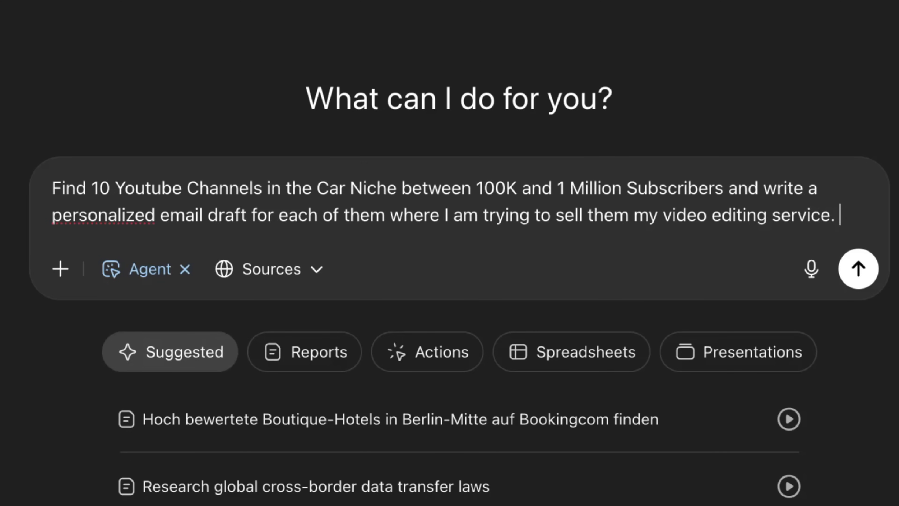
click(856, 277)
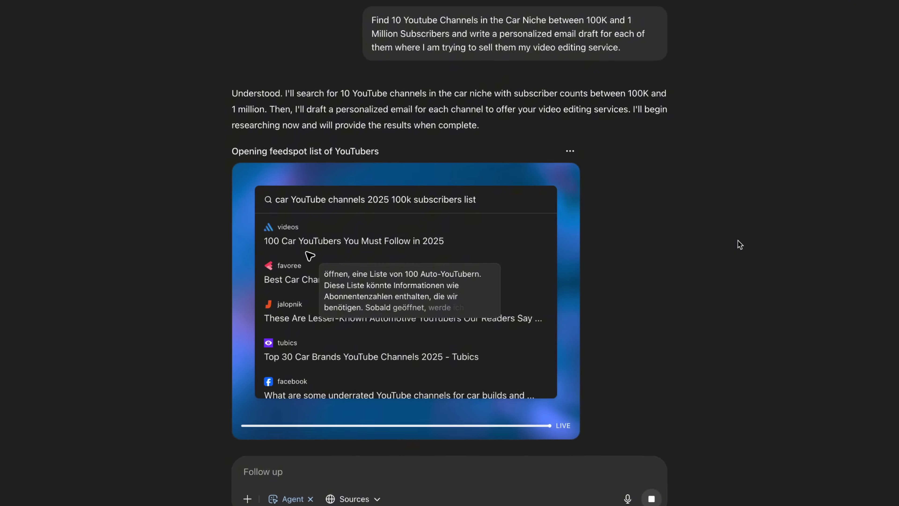
click(572, 145)
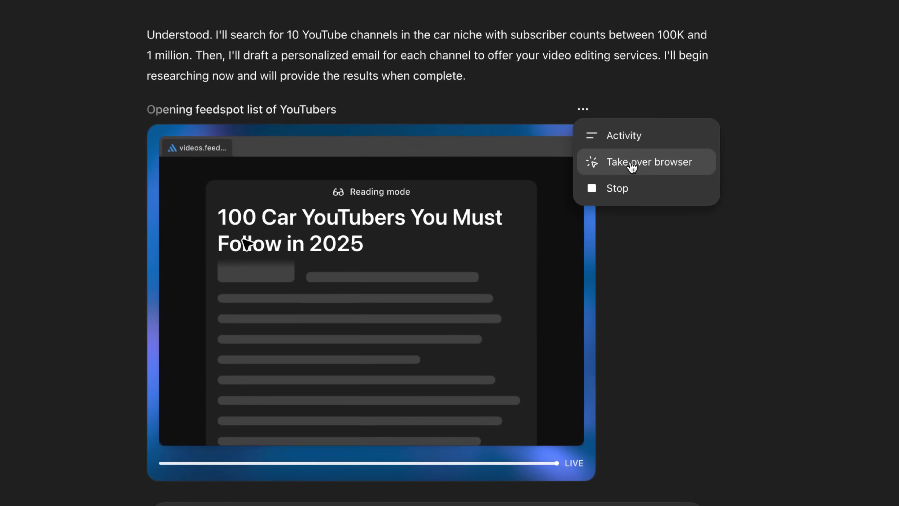
click(872, 274)
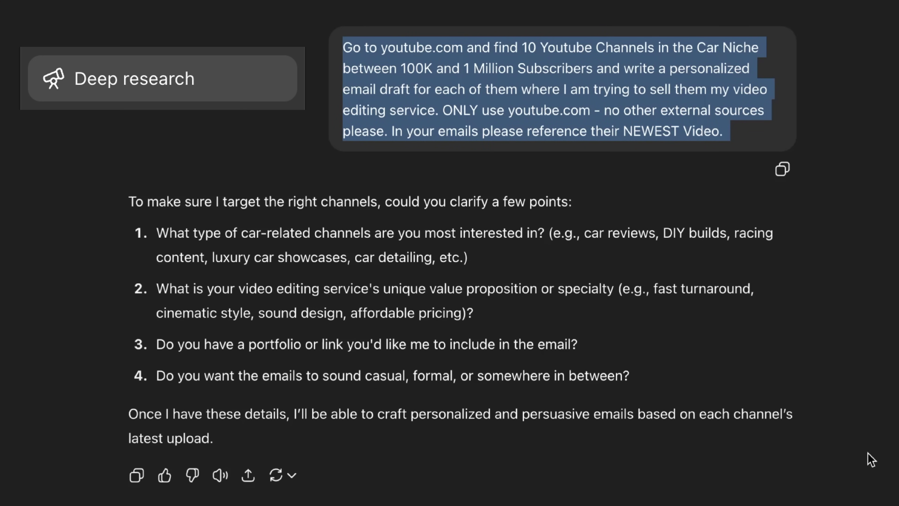
Step: Scroll through the car-channel pitch report, open the GMC Yukon video, and start typing the Gmail-drafts follow-up
click(870, 459)
scroll(449, 248, down, 15)
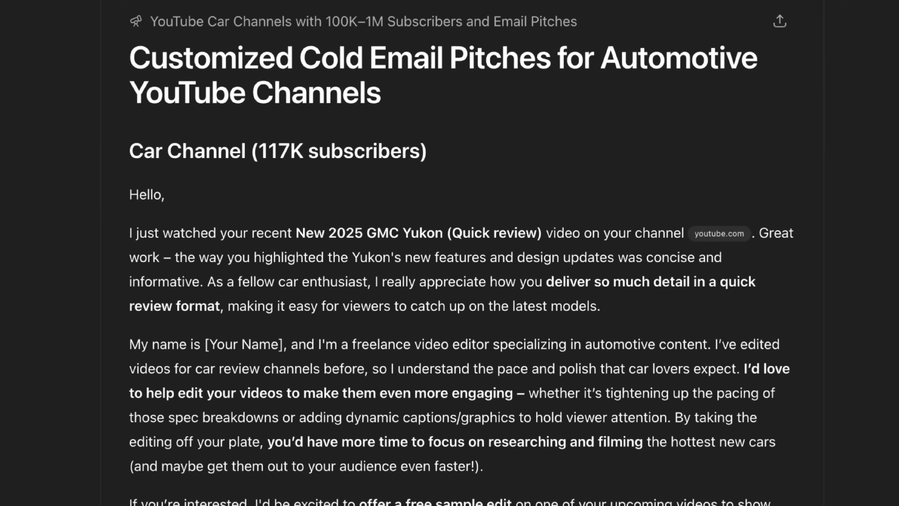
scroll(449, 247, down, 20)
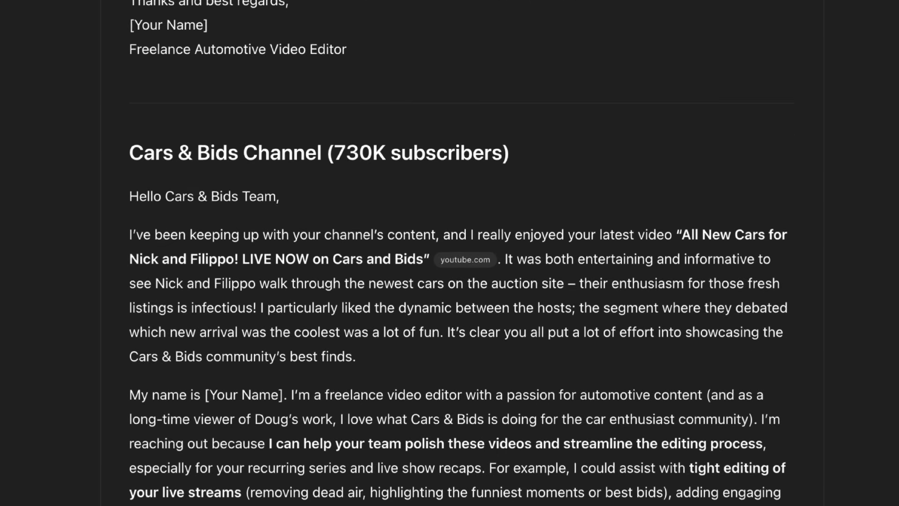
click(719, 128)
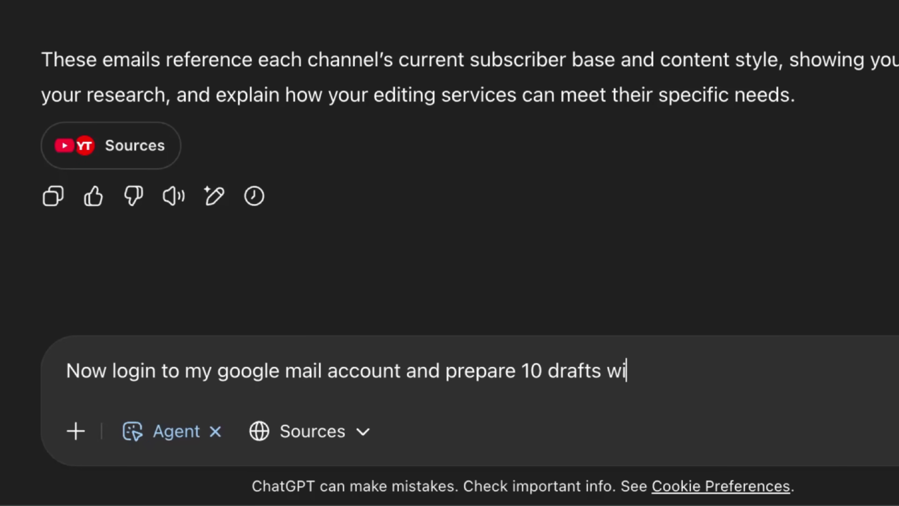
text(specific email and)
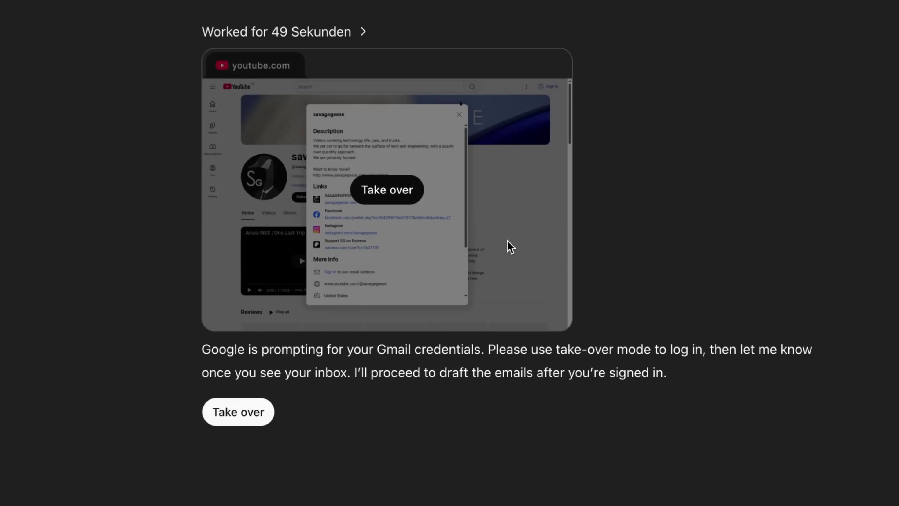
Step: Take over the agent's browser and submit the emailed Google verification code
click(403, 195)
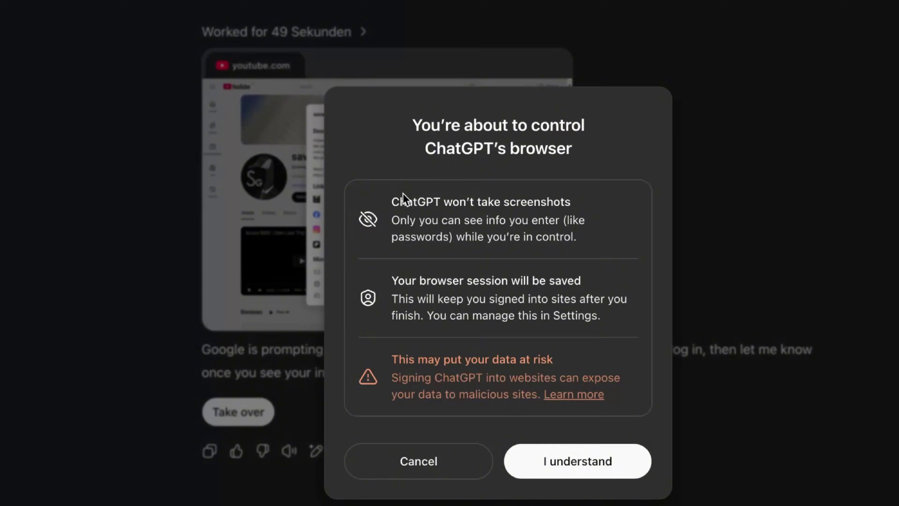
click(581, 468)
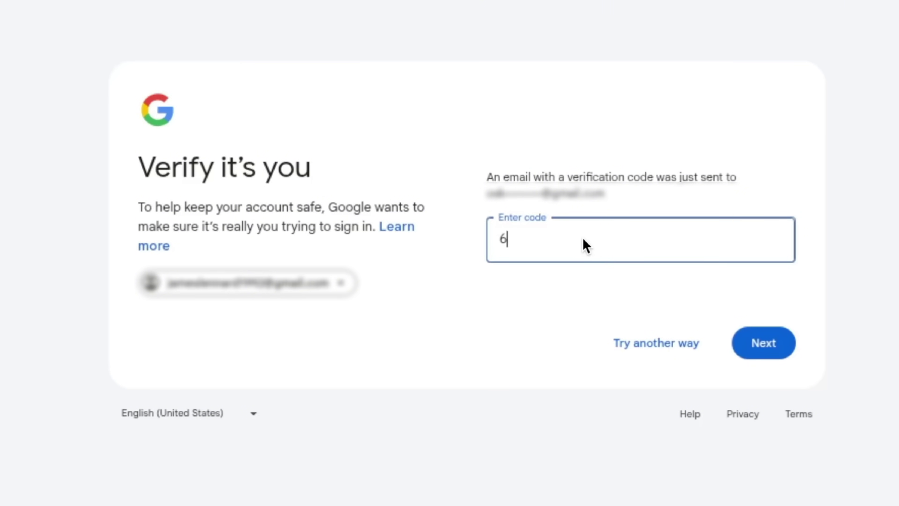
click(760, 343)
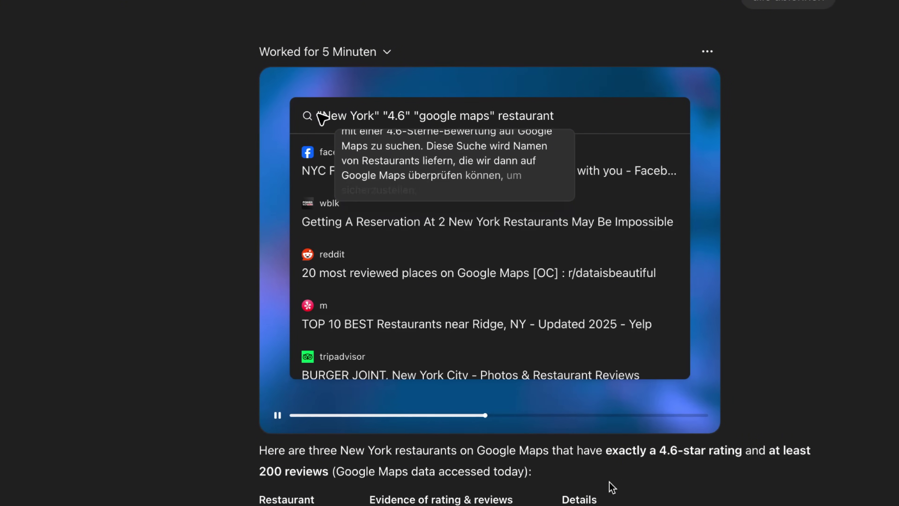
Step: Jump the restaurant-search replay to the agent's Google Maps check of Le Bernardin
click(527, 415)
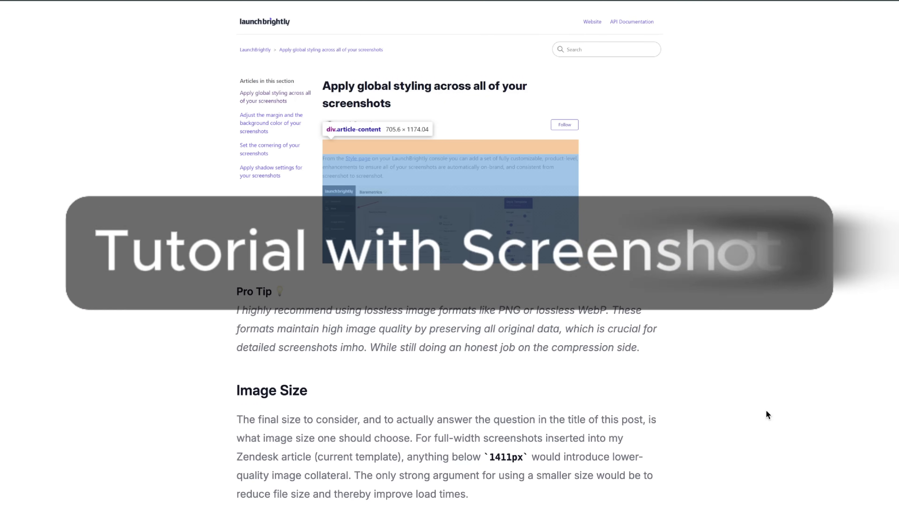
scroll(766, 410, down, 4)
scroll(765, 410, down, 6)
scroll(766, 411, down, 13)
scroll(766, 409, down, 9)
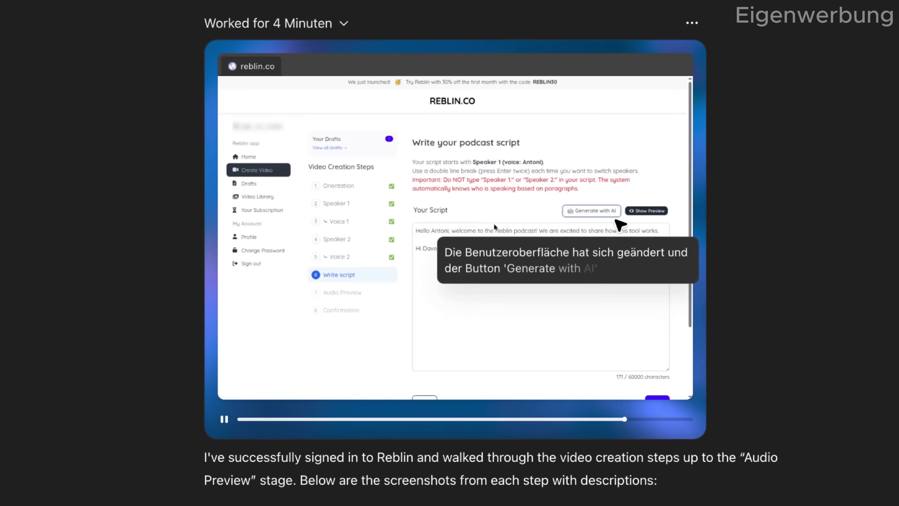
Step: Scroll down to the agent's Step/Description/Screenshot table for the Reblin tutorial
scroll(456, 253, down, 10)
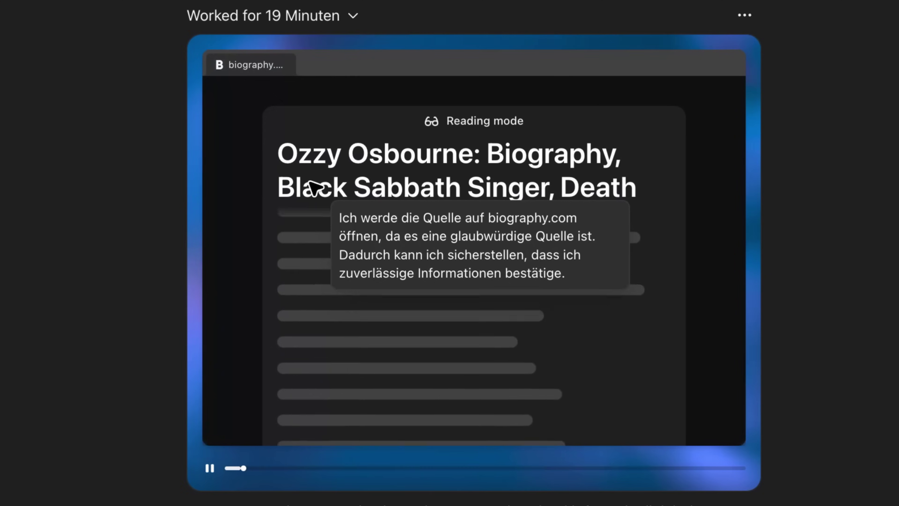
Step: Skip the Ozzy Osbourne research replay ahead to the finished presentation
drag(244, 468, 381, 468)
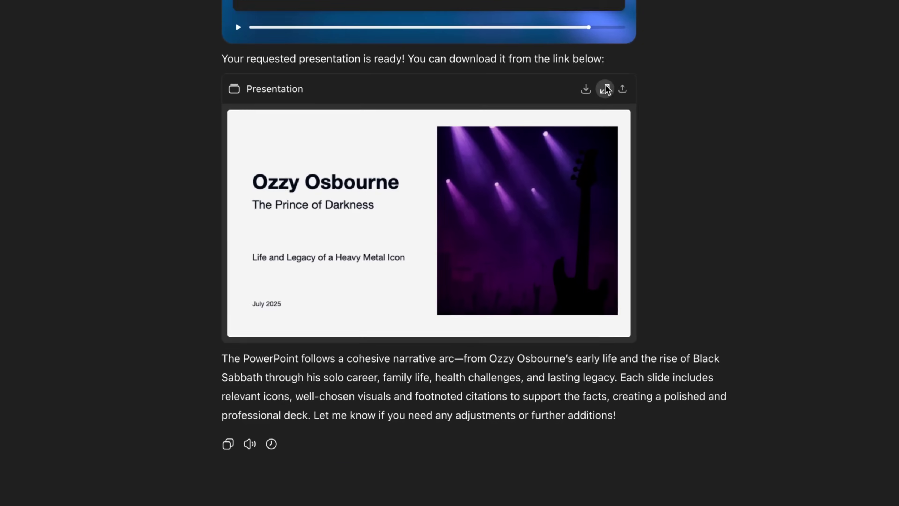
Step: Open the Ozzy Osbourne deck preview and view slides from Early Life and Black Sabbath through Conclusion
click(605, 89)
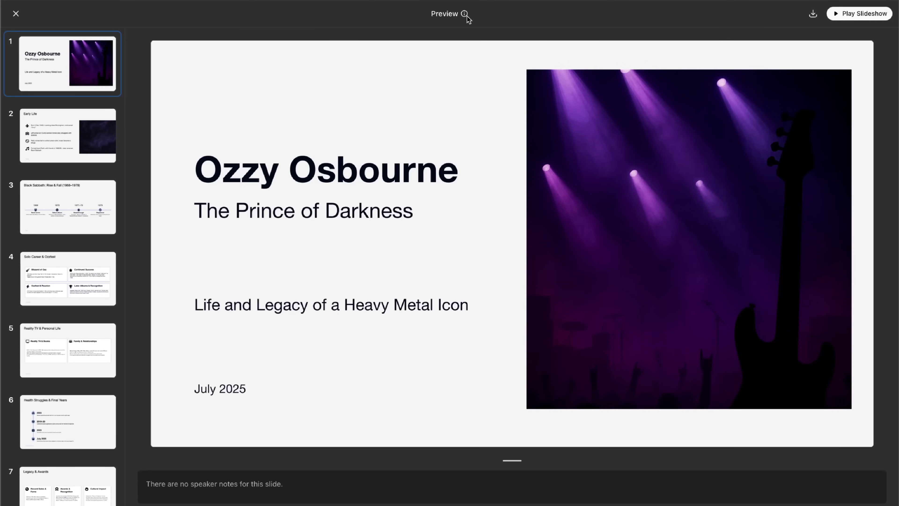
click(96, 136)
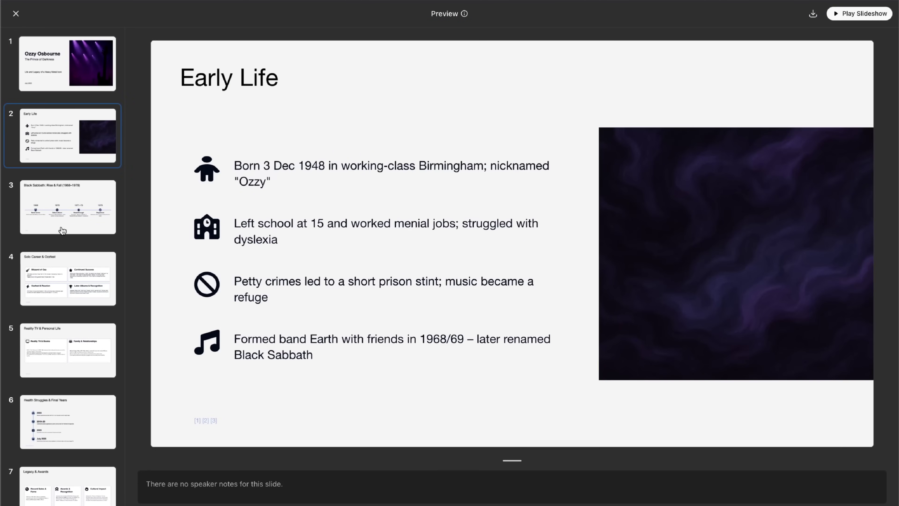
click(62, 230)
click(64, 283)
click(64, 346)
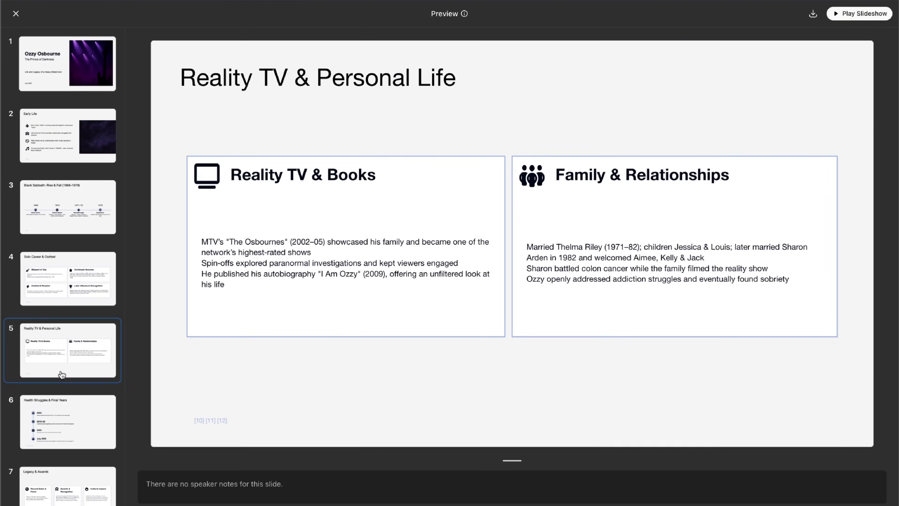
click(60, 400)
scroll(60, 407, down, 3)
click(57, 413)
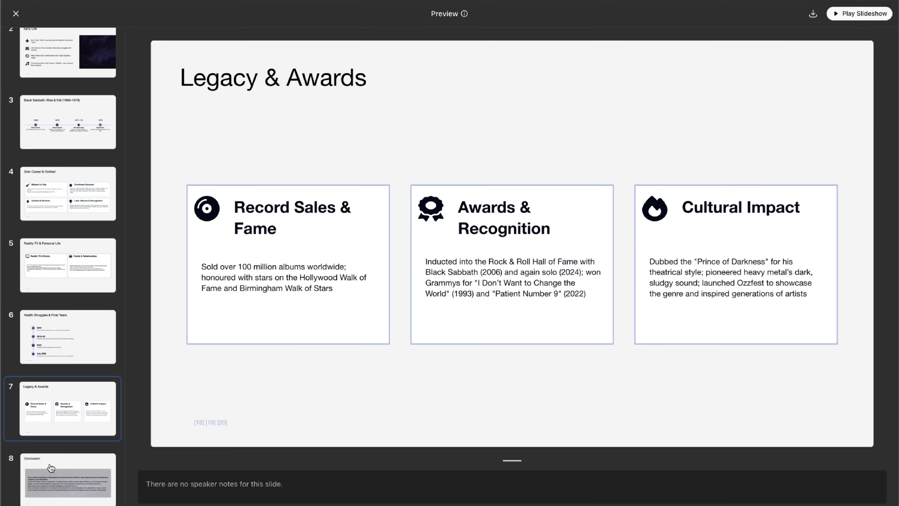
click(51, 469)
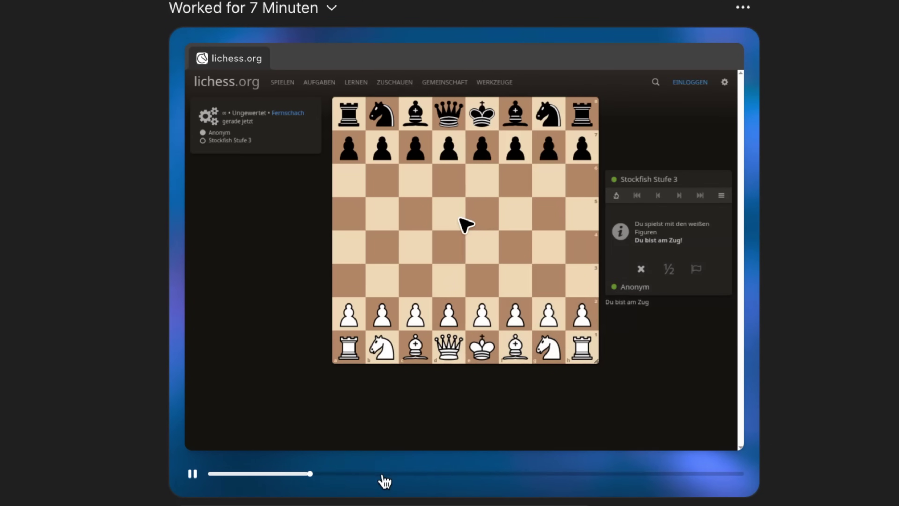
Step: Jump to the lichess game replay against Stockfish level 3 and start it playing
click(385, 474)
click(192, 474)
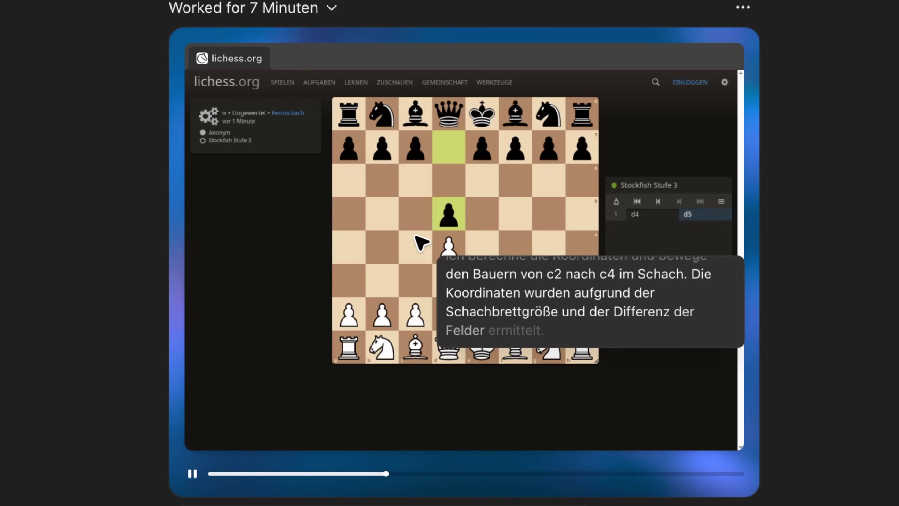